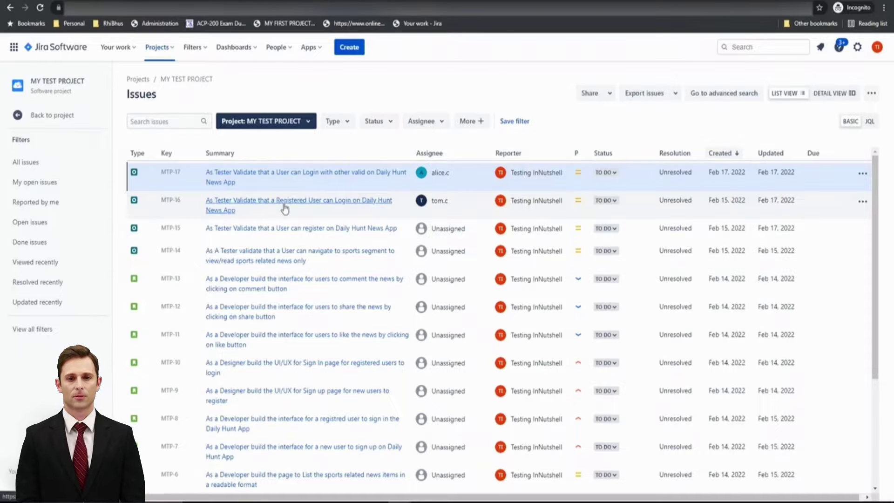
- Open test MTP-17, then return to the project's full issue list
{"action": "left_click", "coordinate": [286, 175]}
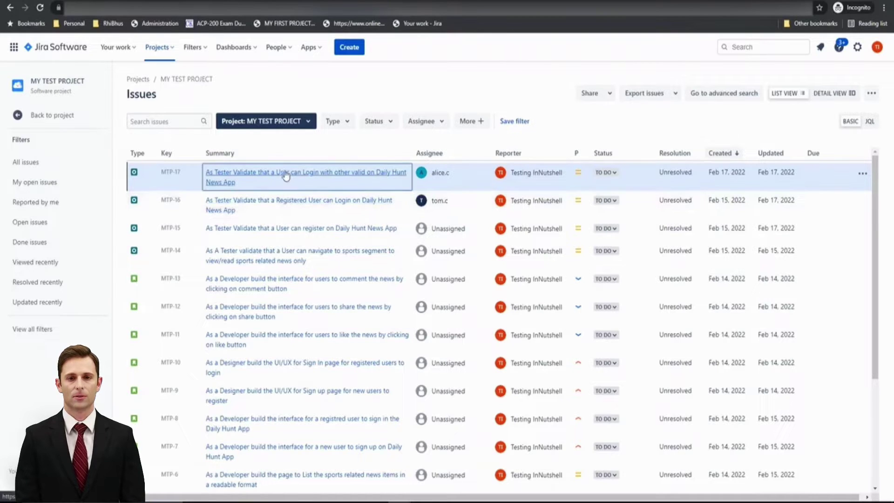
{"action": "left_click", "coordinate": [287, 205]}
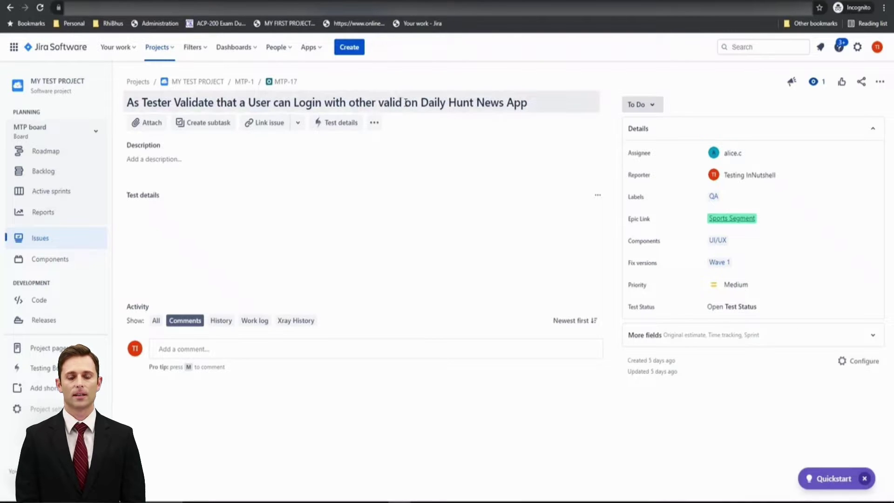
{"action": "left_click", "coordinate": [35, 238]}
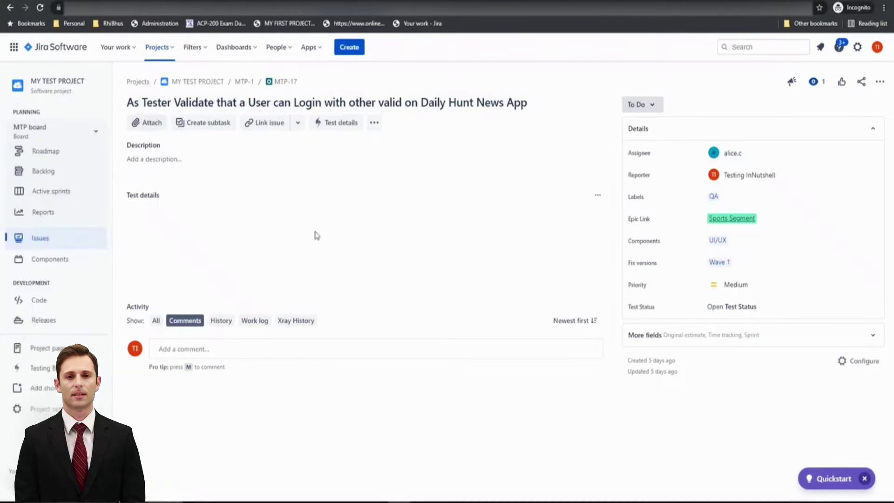
{"action": "left_click", "coordinate": [47, 240]}
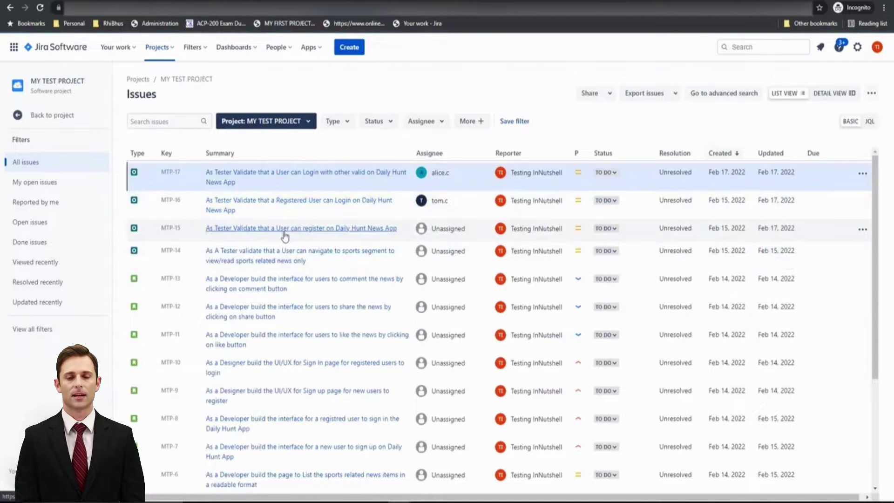
- Open test MTP-16 and review its linked issue and test steps
{"action": "left_click", "coordinate": [310, 206]}
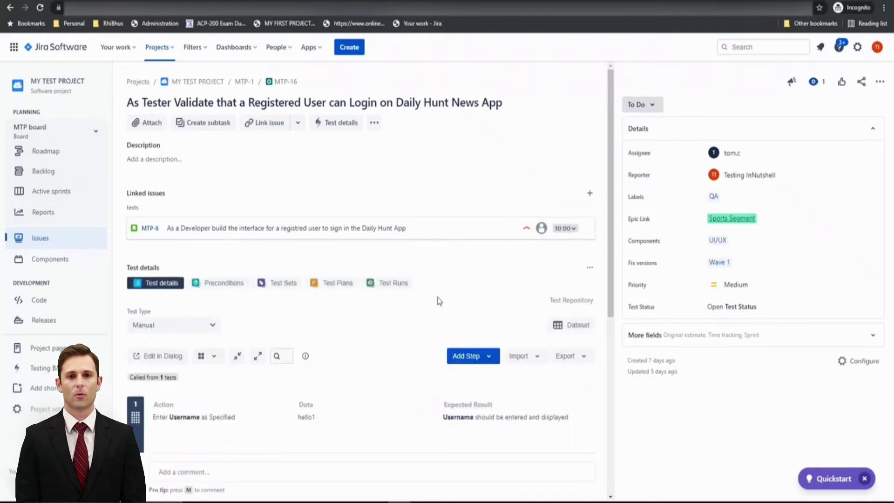
{"action": "scroll", "coordinate": [406, 311], "scroll_direction": "down", "scroll_amount": 1}
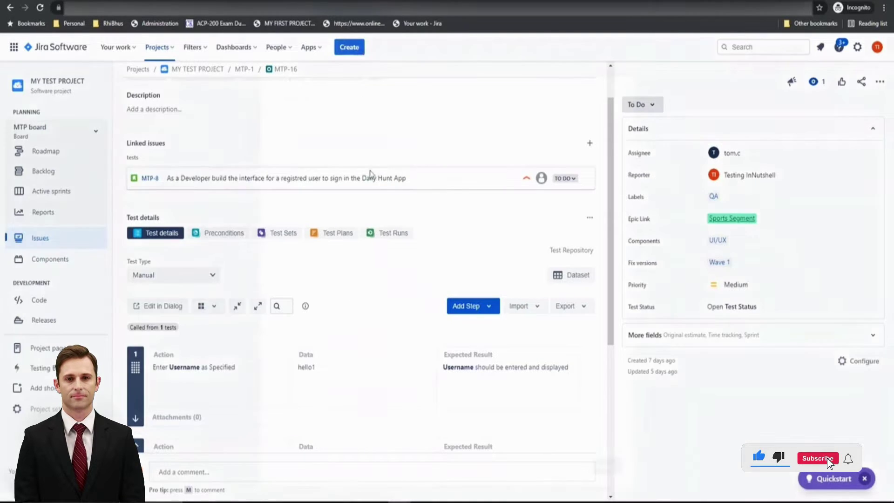
{"action": "key", "text": "c"}
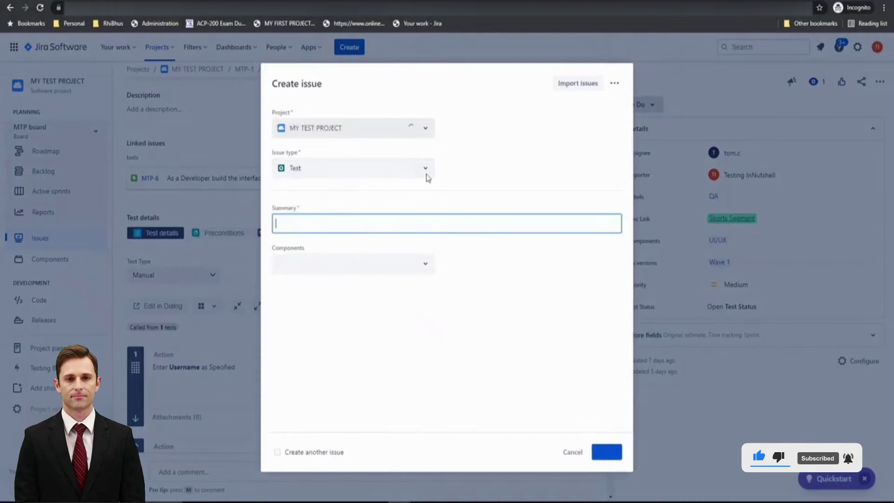
- Check the issue types in the Create dialog, then discard the new issue form
{"action": "left_click", "coordinate": [426, 174]}
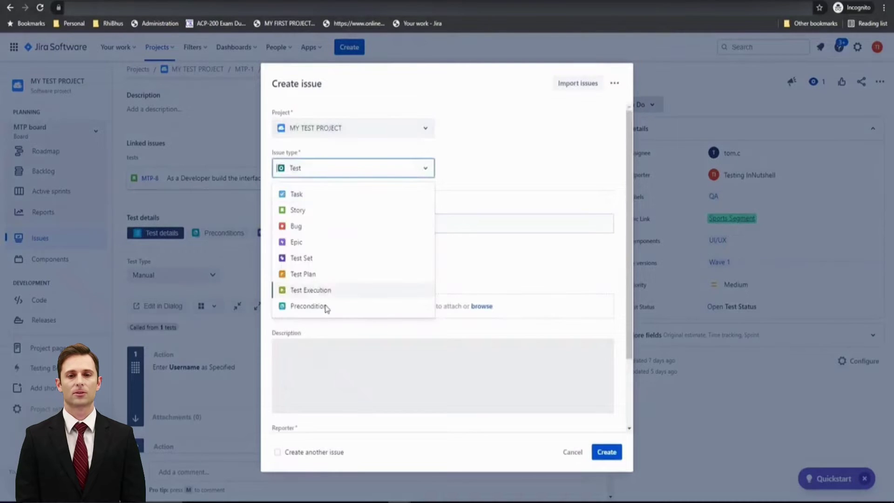
{"action": "left_click", "coordinate": [572, 453]}
{"action": "left_click", "coordinate": [573, 452]}
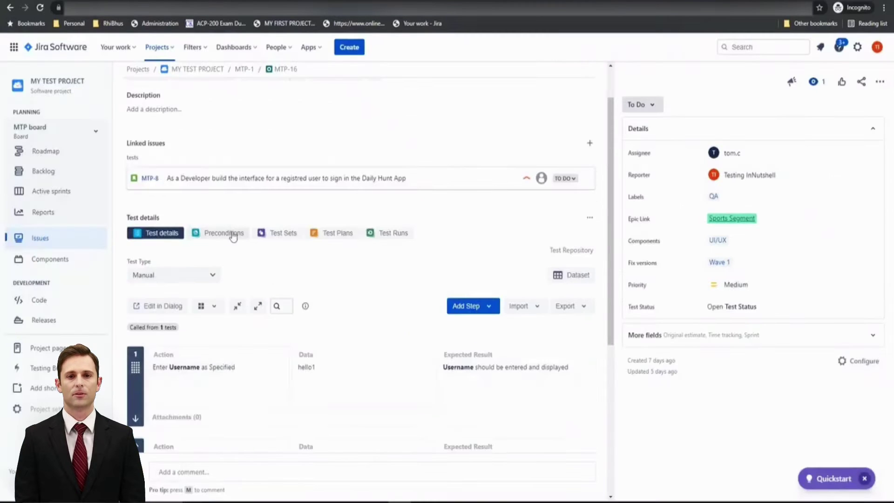
- From MTP-16's Preconditions tab, start a new precondition via Add Preconditions
{"action": "left_click", "coordinate": [231, 233]}
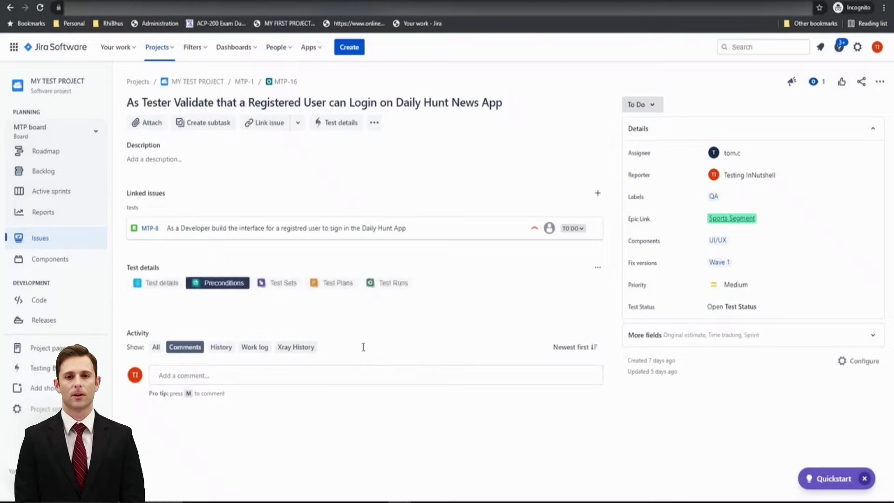
{"action": "scroll", "coordinate": [415, 399], "scroll_direction": "down", "scroll_amount": 2}
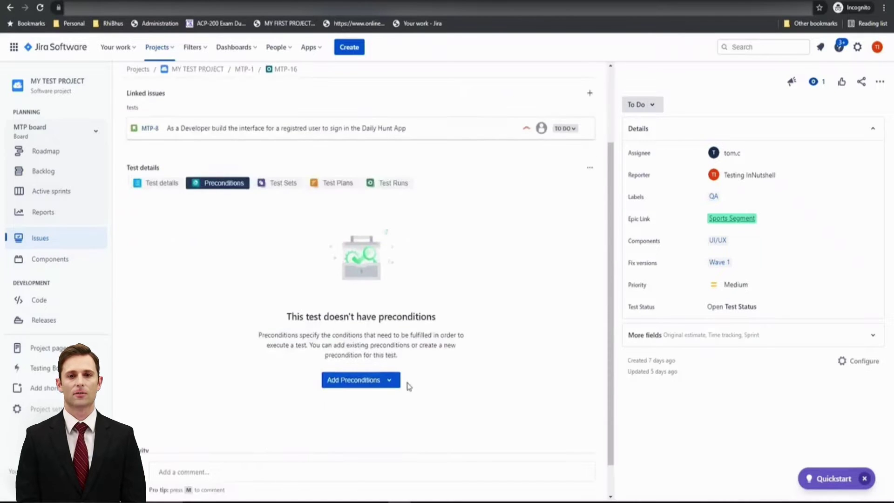
{"action": "left_click", "coordinate": [390, 380]}
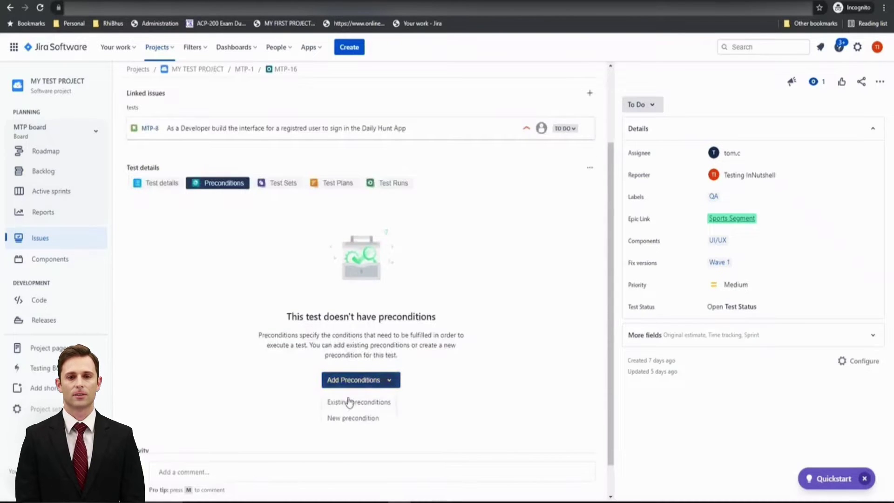
{"action": "left_click", "coordinate": [357, 423]}
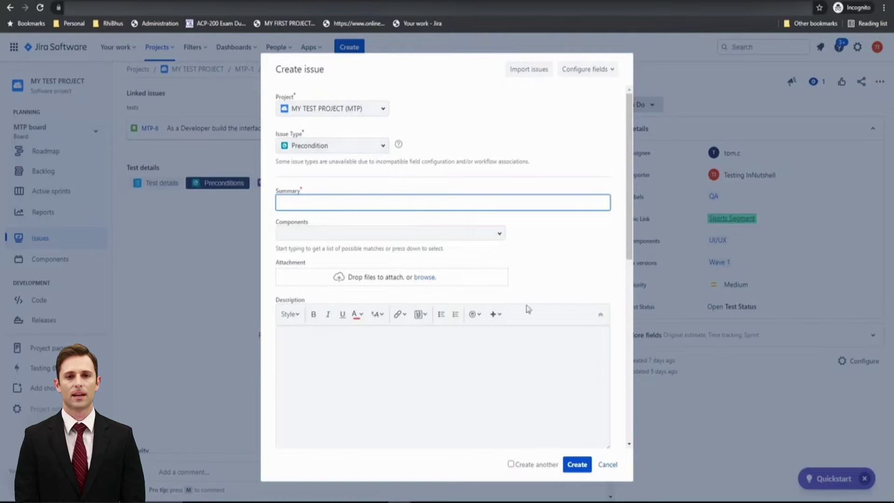
- Cancel the new precondition form and list MTP-16's Add Preconditions options
{"action": "left_click", "coordinate": [605, 465]}
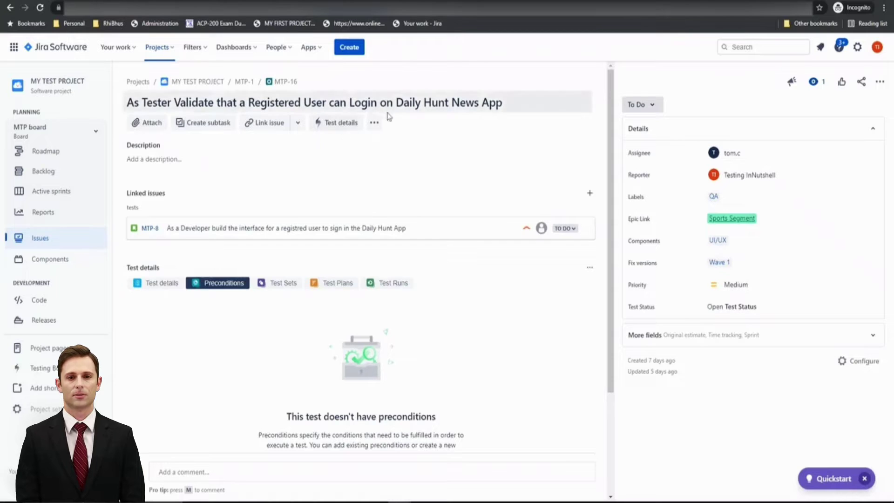
{"action": "scroll", "coordinate": [308, 375], "scroll_direction": "down", "scroll_amount": 3}
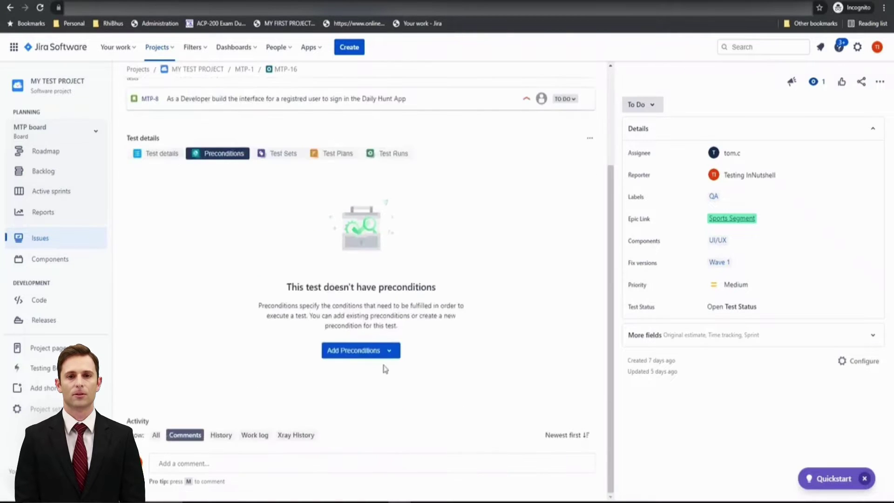
{"action": "left_click", "coordinate": [389, 353]}
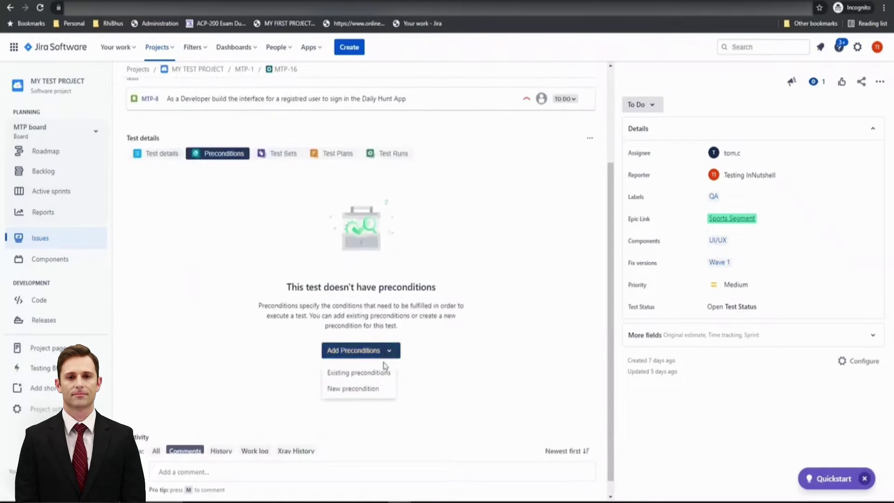
- Create precondition 'Daily Hunt News app must be installed and accessible', keeping the form for another
{"action": "left_click", "coordinate": [359, 390]}
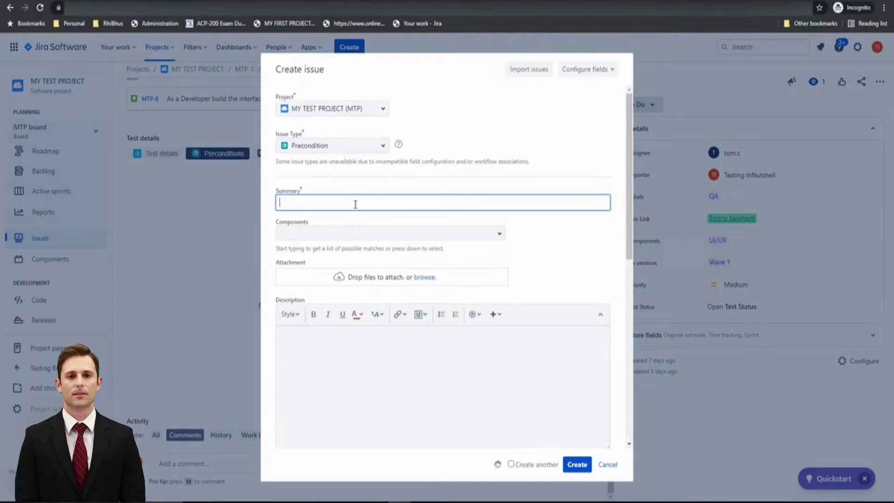
{"action": "type", "text": "Daily"}
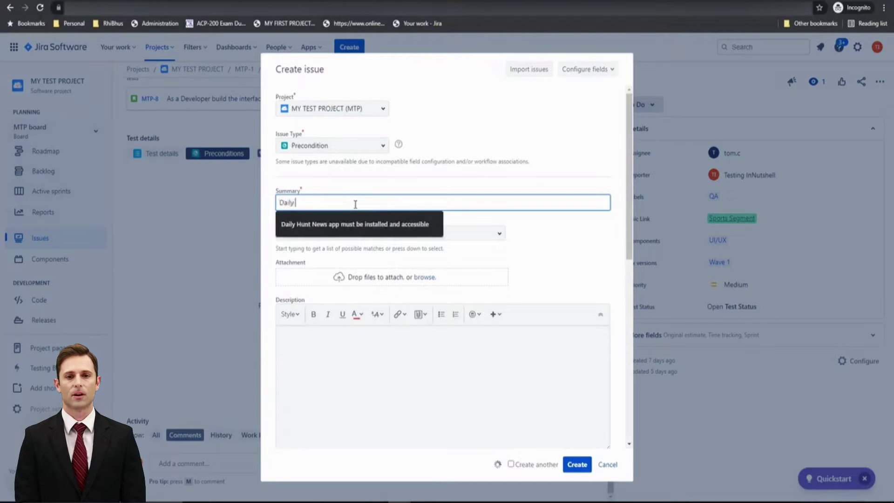
{"action": "type", "text": " Hunt "}
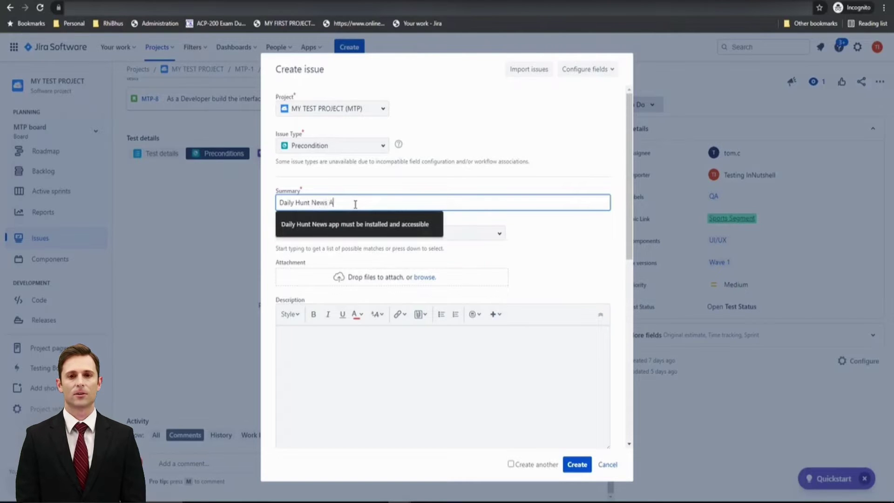
{"action": "type", "text": "News A"}
{"action": "scroll", "coordinate": [356, 204], "scroll_direction": "down", "scroll_amount": 1}
{"action": "left_click", "coordinate": [375, 226]}
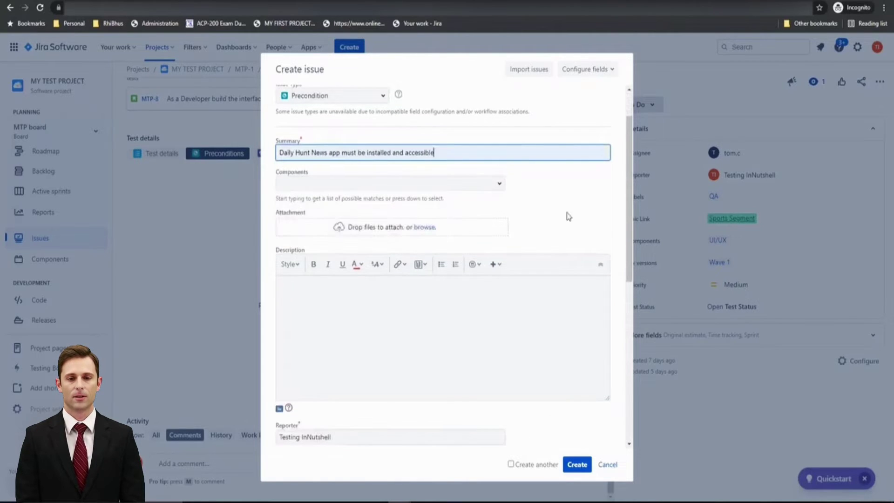
{"action": "left_click", "coordinate": [544, 203]}
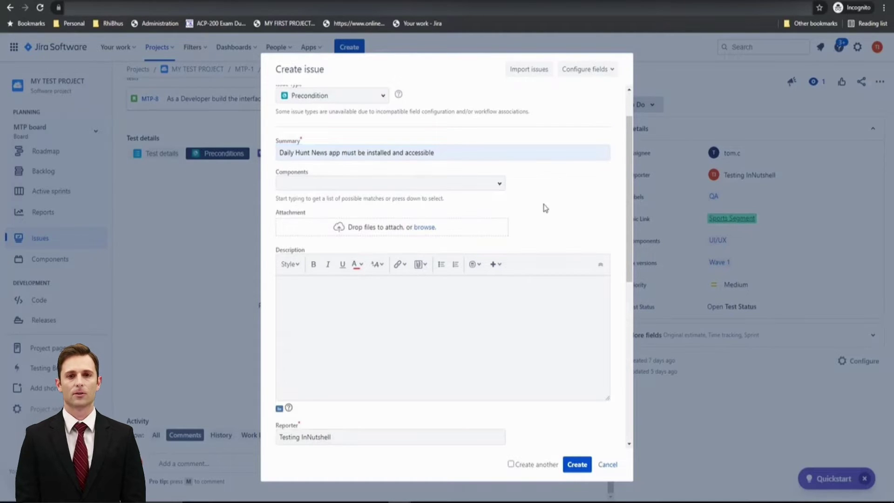
{"action": "scroll", "coordinate": [546, 208], "scroll_direction": "down", "scroll_amount": 6}
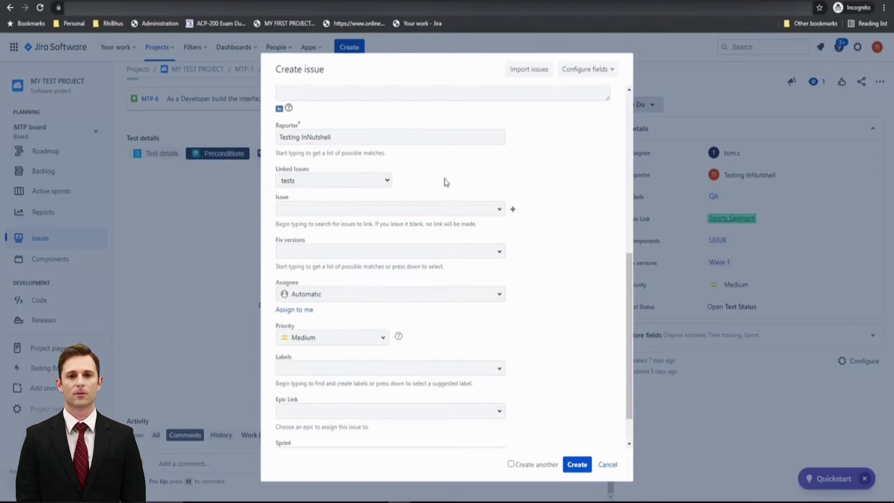
{"action": "scroll", "coordinate": [435, 344], "scroll_direction": "down", "scroll_amount": 1}
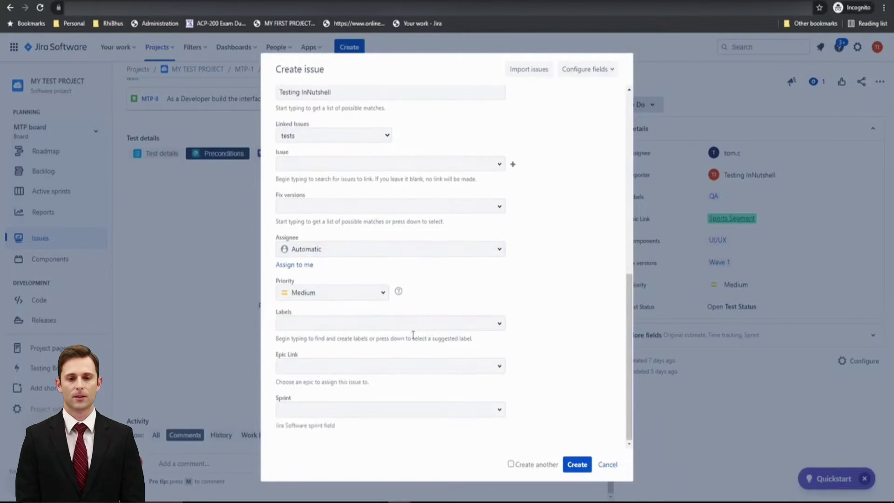
{"action": "scroll", "coordinate": [399, 310], "scroll_direction": "up", "scroll_amount": 5}
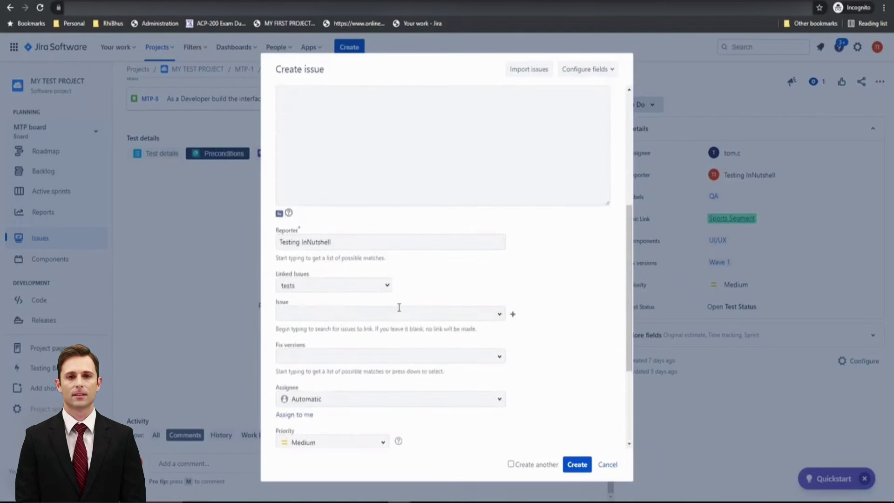
{"action": "scroll", "coordinate": [398, 308], "scroll_direction": "up", "scroll_amount": 3}
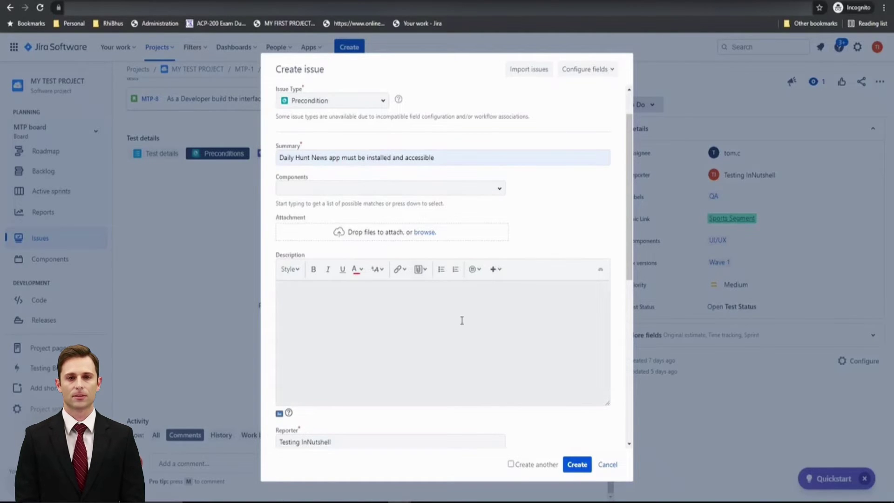
{"action": "scroll", "coordinate": [462, 321], "scroll_direction": "down", "scroll_amount": 2}
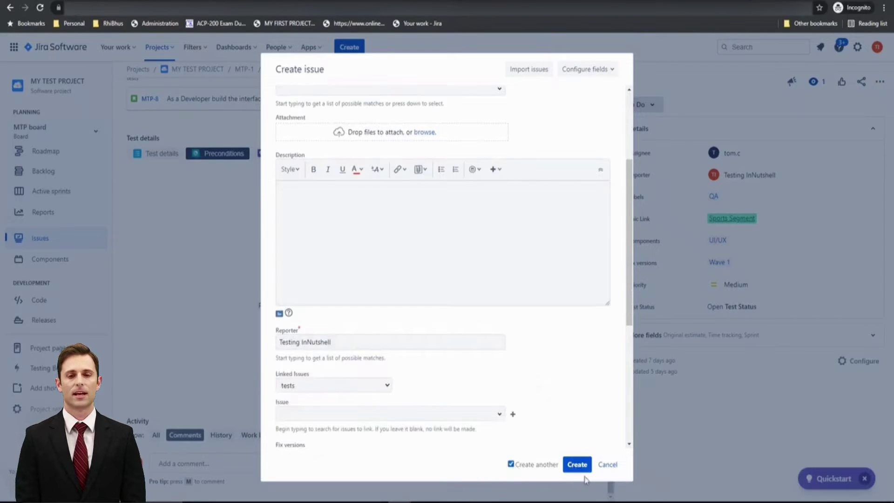
{"action": "left_click", "coordinate": [578, 464]}
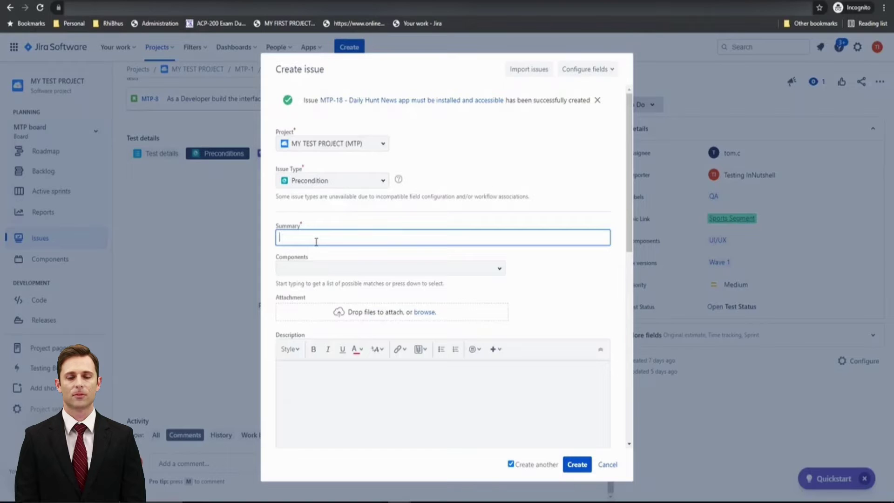
- Create precondition 'A user must be registered on Daily Hunt App' with Create another unchecked
{"action": "type", "text": "A"}
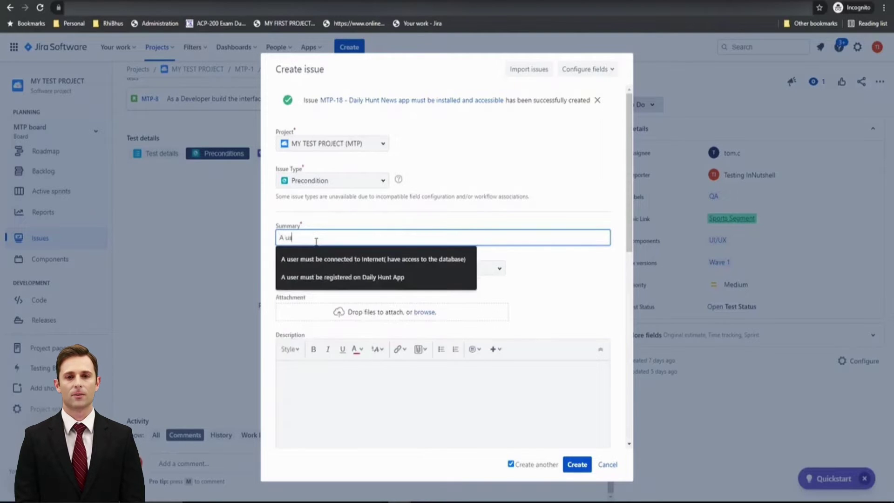
{"action": "type", "text": " us"}
{"action": "left_click", "coordinate": [343, 277]}
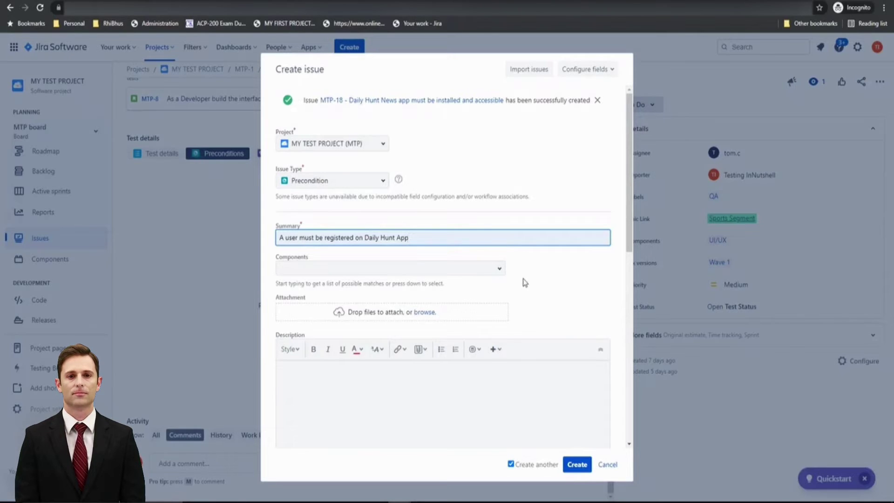
{"action": "left_click", "coordinate": [536, 464]}
{"action": "left_click", "coordinate": [576, 465]}
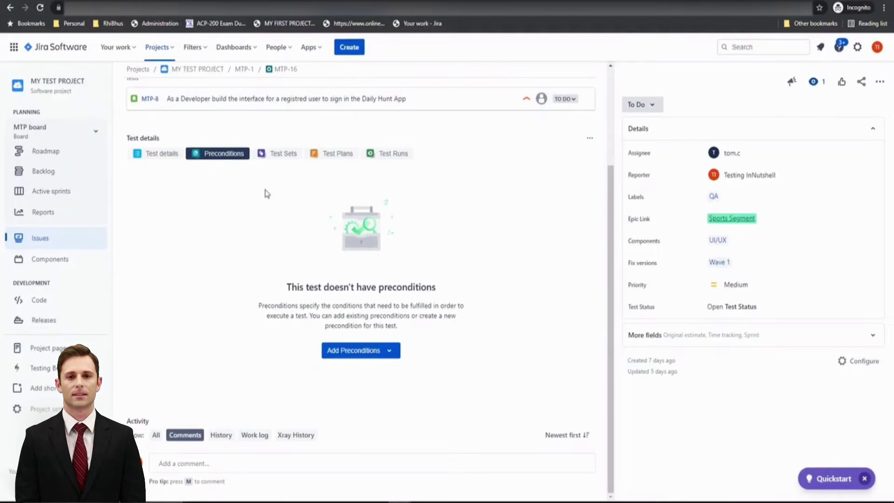
- Reload the MTP-16 page so its Xray test details (Test Type Manual) show again
{"action": "scroll", "coordinate": [281, 213], "scroll_direction": "up", "scroll_amount": 3}
{"action": "left_click", "coordinate": [41, 8]}
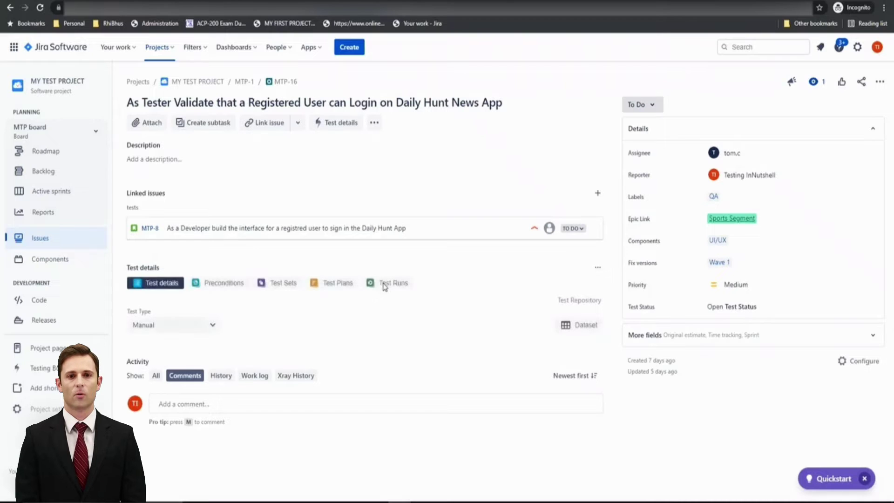
- Add existing preconditions MTP-19 and MTP-18 to test MTP-16 from its Preconditions tab
{"action": "left_click", "coordinate": [223, 284]}
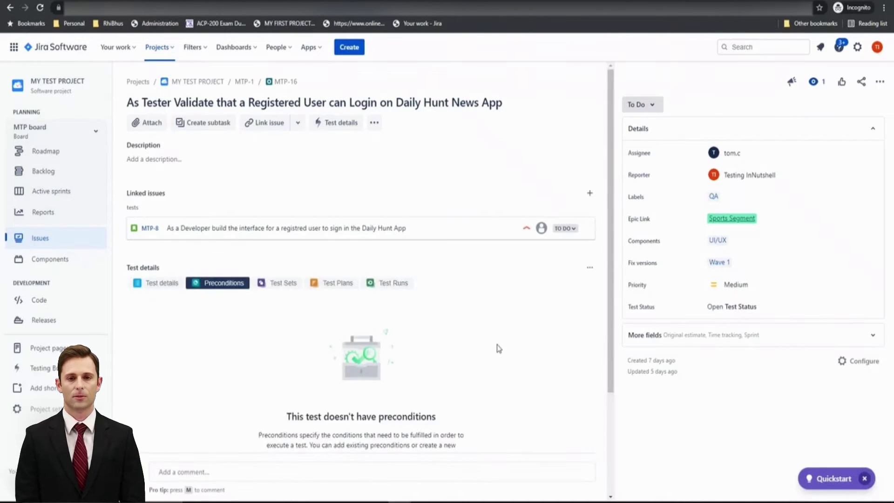
{"action": "scroll", "coordinate": [499, 345], "scroll_direction": "down", "scroll_amount": 3}
{"action": "left_click", "coordinate": [390, 351]}
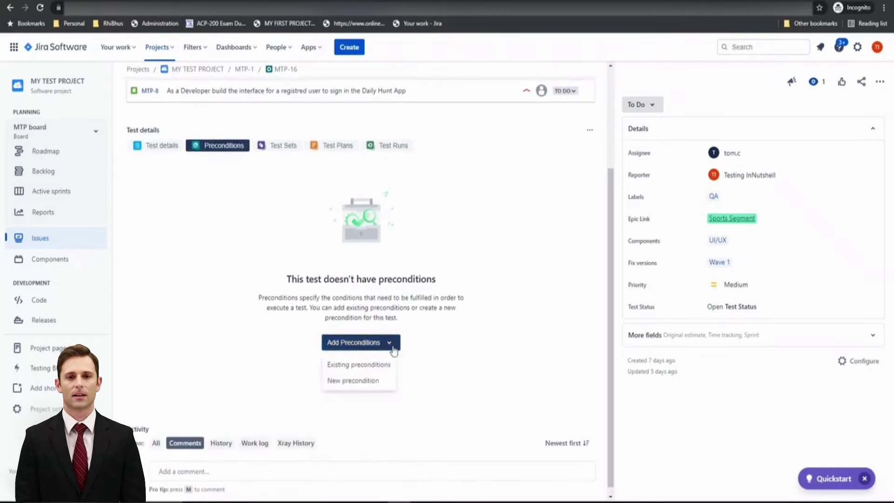
{"action": "left_click", "coordinate": [373, 365]}
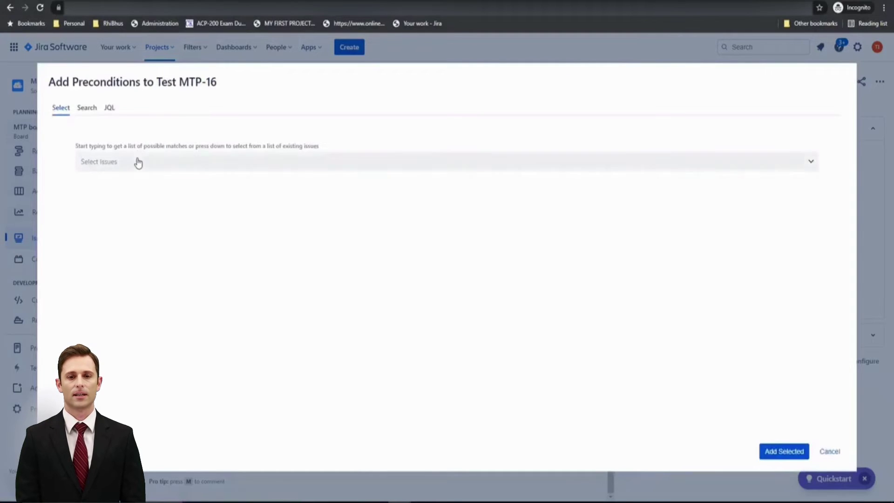
{"action": "left_click", "coordinate": [138, 162]}
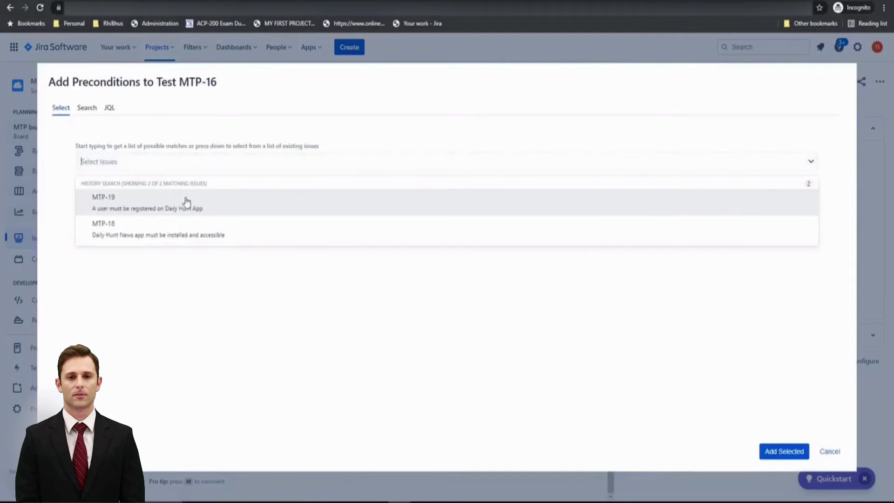
{"action": "left_click", "coordinate": [179, 204]}
{"action": "left_click", "coordinate": [161, 166]}
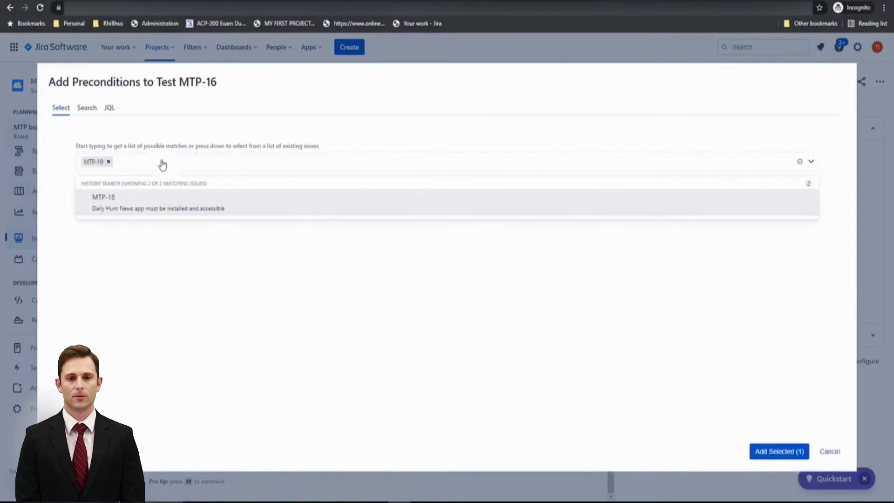
{"action": "left_click", "coordinate": [169, 202]}
{"action": "left_click", "coordinate": [771, 450]}
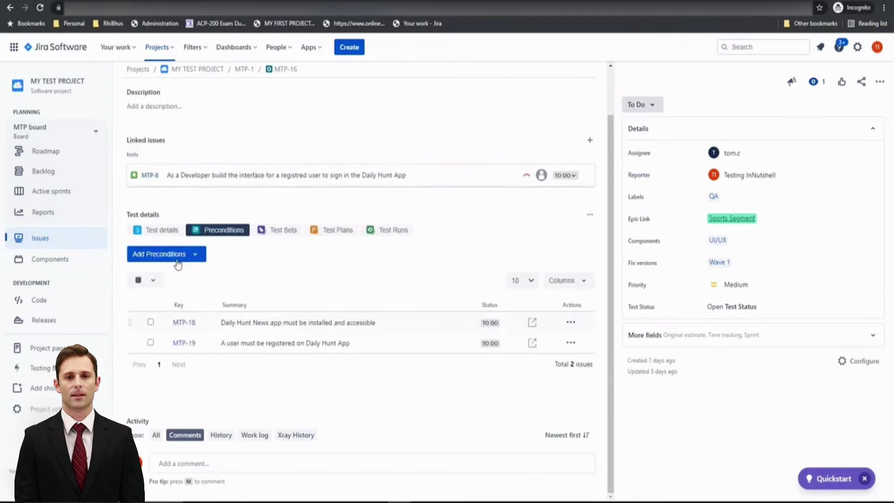
{"action": "scroll", "coordinate": [283, 281], "scroll_direction": "up", "scroll_amount": 2}
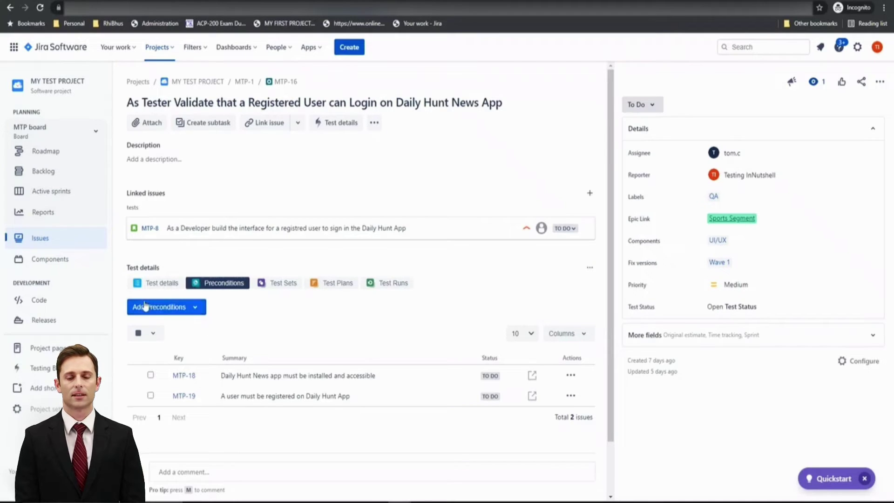
{"action": "left_click", "coordinate": [188, 312]}
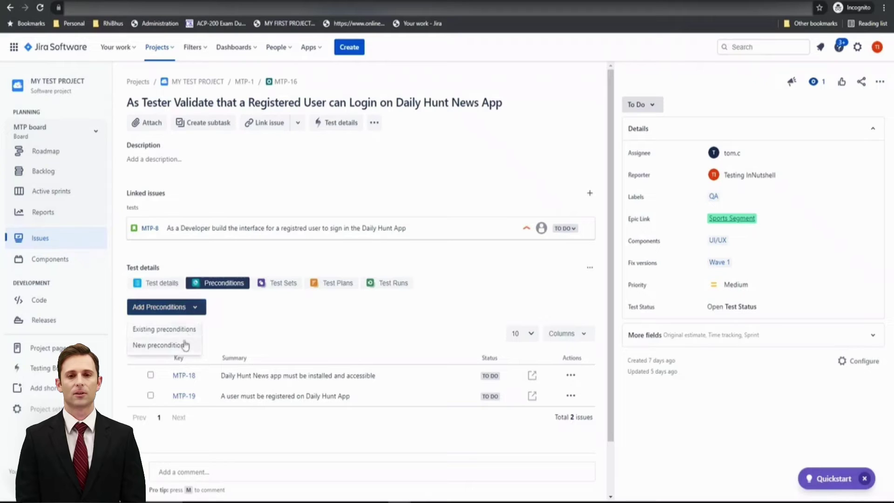
{"action": "left_click", "coordinate": [319, 338]}
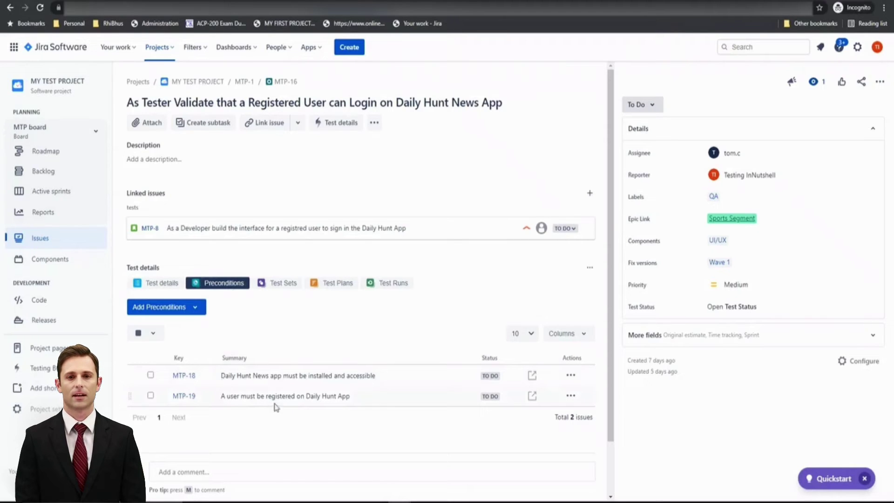
{"action": "left_click", "coordinate": [47, 238]}
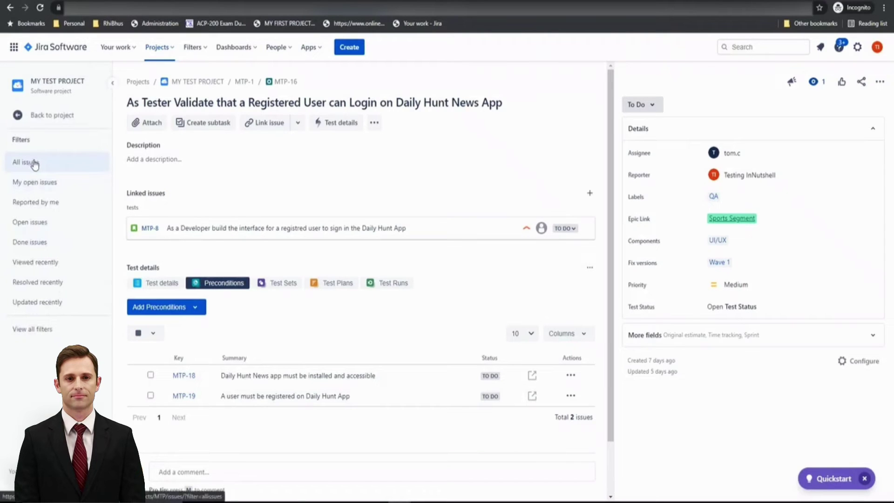
- Open test MTP-15 from the project's All issues list
{"action": "left_click", "coordinate": [33, 163]}
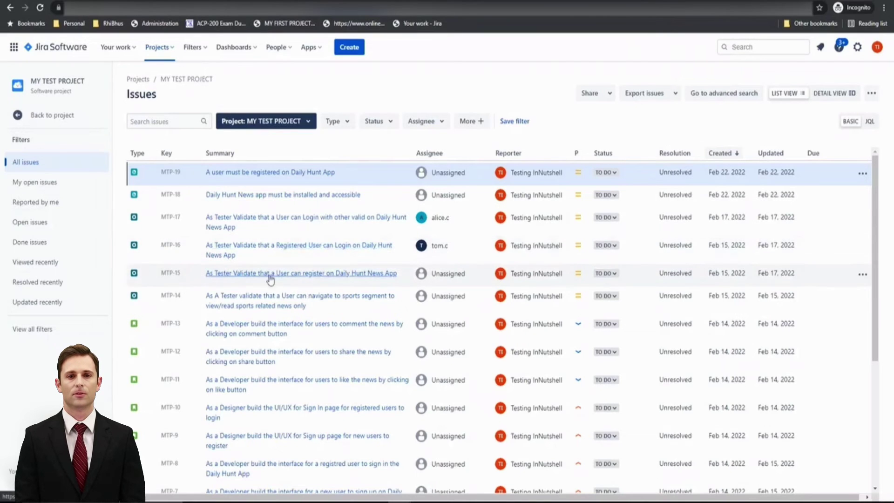
{"action": "left_click", "coordinate": [339, 275]}
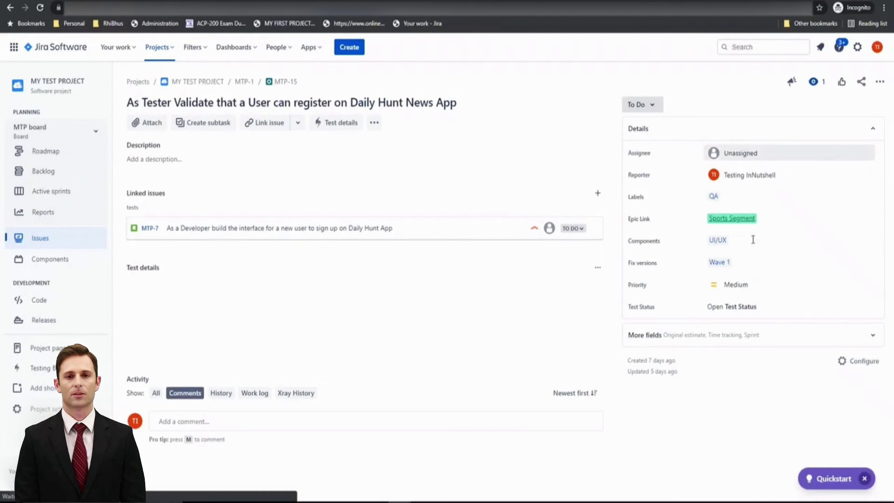
{"action": "left_click", "coordinate": [749, 154]}
- Assign test MTP-15 to the tester
{"action": "left_click", "coordinate": [748, 229]}
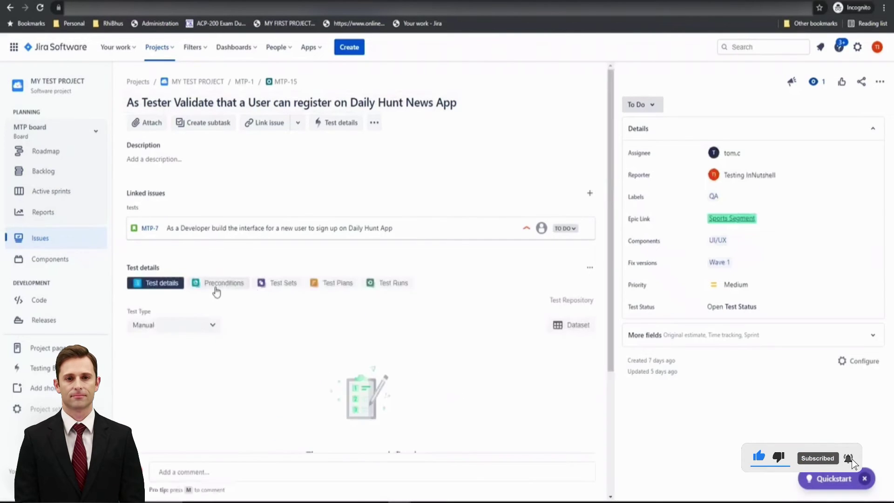
{"action": "scroll", "coordinate": [277, 382], "scroll_direction": "down", "scroll_amount": 1}
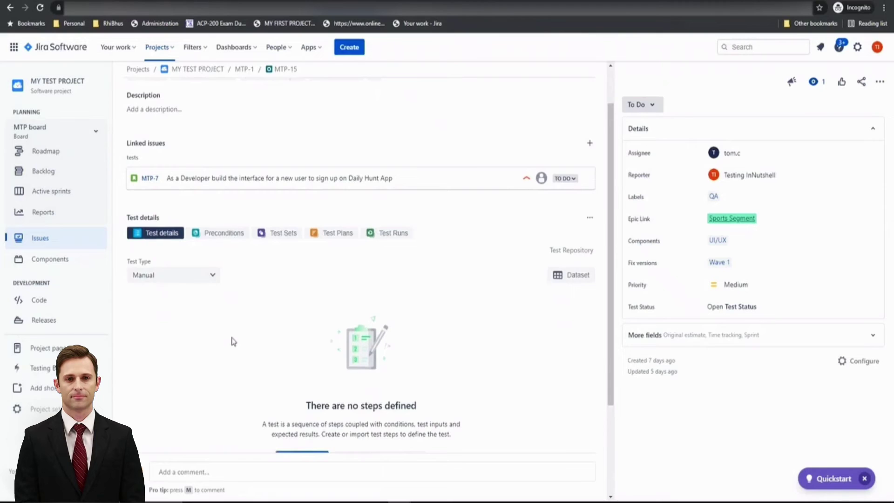
{"action": "scroll", "coordinate": [233, 341], "scroll_direction": "up", "scroll_amount": 1}
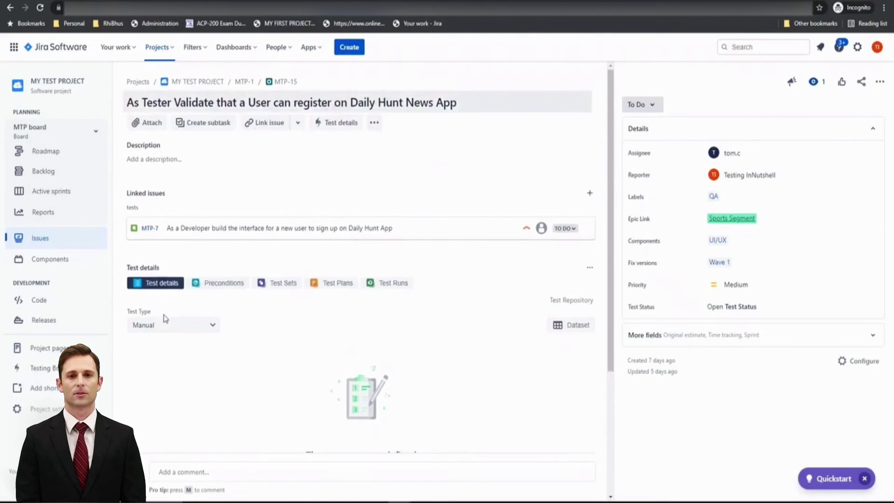
- Open the Add Preconditions dialog for existing preconditions on MTP-15's Preconditions tab
{"action": "left_click", "coordinate": [224, 285]}
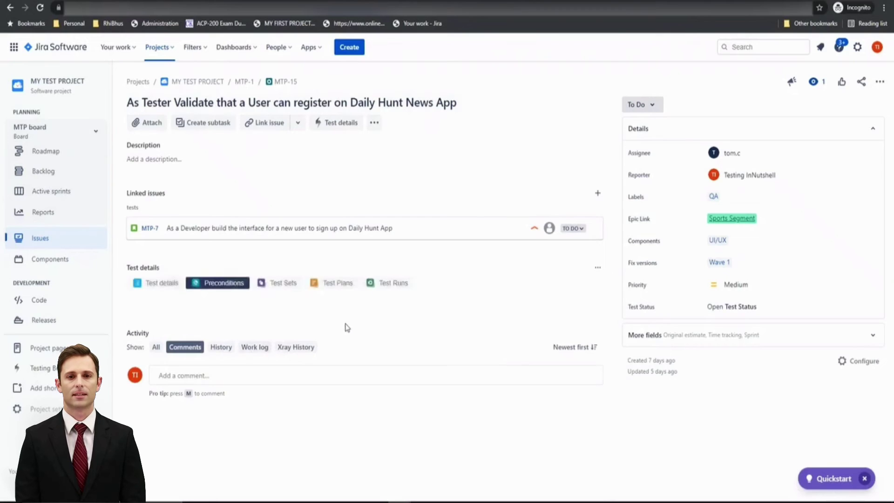
{"action": "scroll", "coordinate": [354, 335], "scroll_direction": "down", "scroll_amount": 3}
{"action": "left_click", "coordinate": [373, 352]}
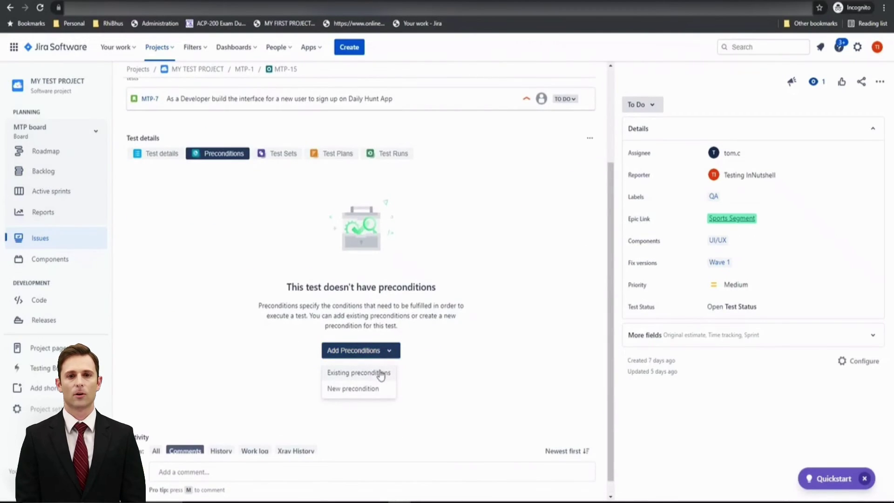
{"action": "left_click", "coordinate": [381, 373]}
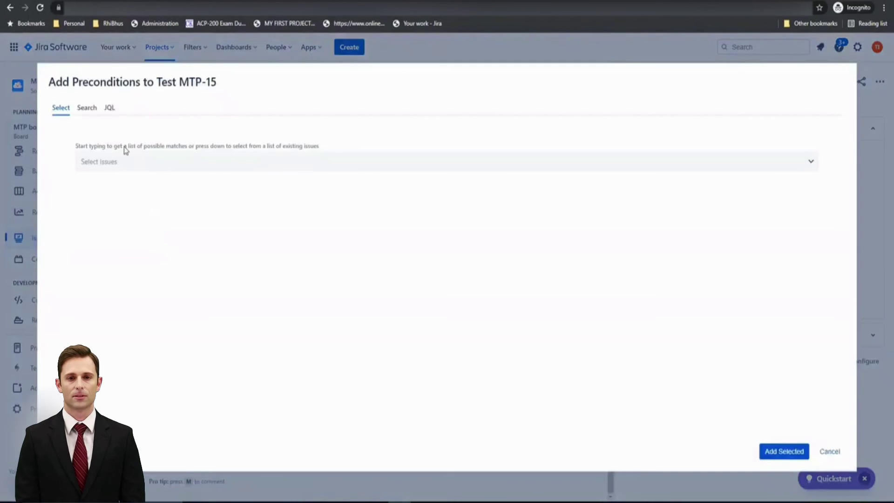
- Select precondition MTP-18 and add it to test MTP-15
{"action": "left_click", "coordinate": [124, 164]}
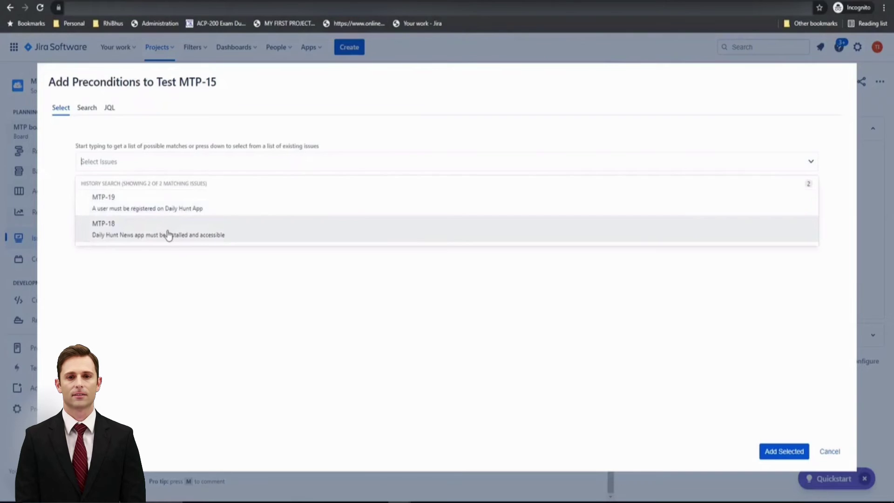
{"action": "left_click", "coordinate": [169, 233]}
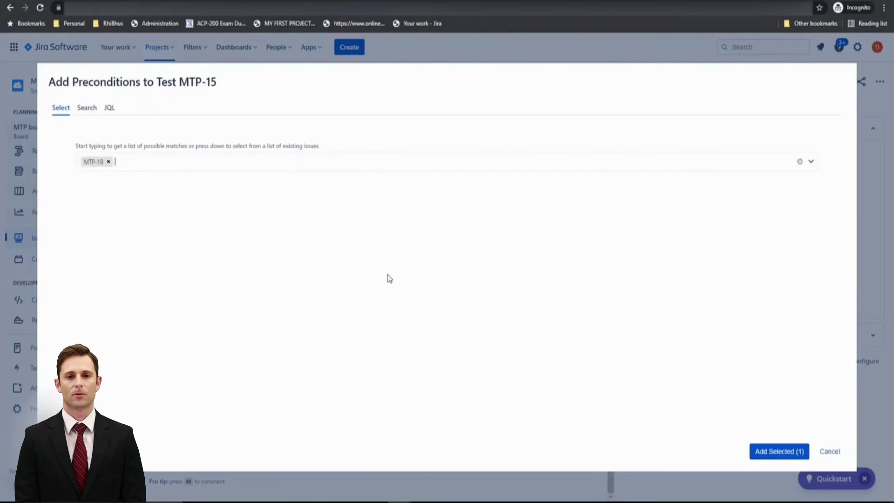
{"action": "left_click", "coordinate": [764, 452]}
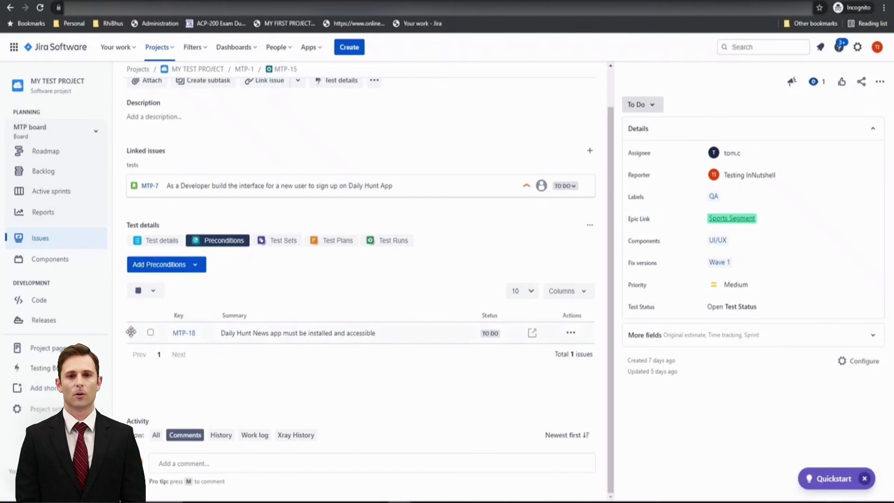
{"action": "mouse_move", "coordinate": [131, 332]}
{"action": "left_mouse_down"}
{"action": "mouse_move", "coordinate": [132, 339]}
{"action": "mouse_move", "coordinate": [132, 316]}
{"action": "mouse_move", "coordinate": [135, 334]}
{"action": "left_mouse_up"}
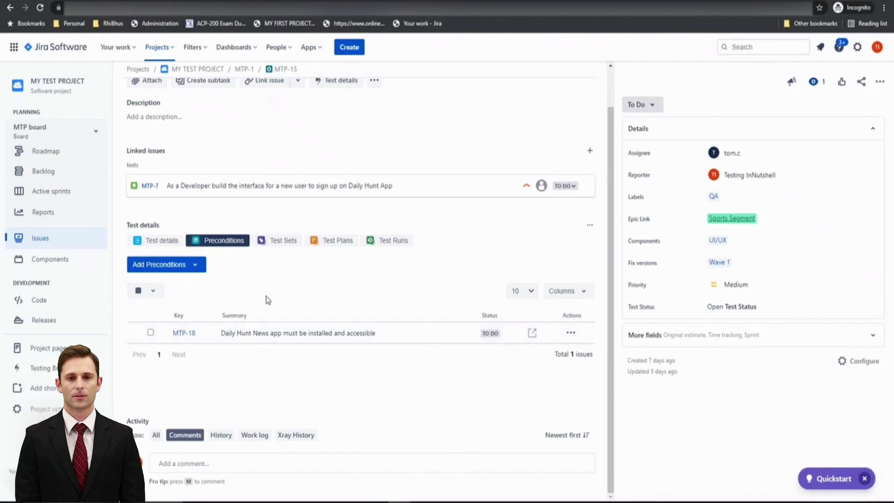
{"action": "left_click", "coordinate": [163, 242]}
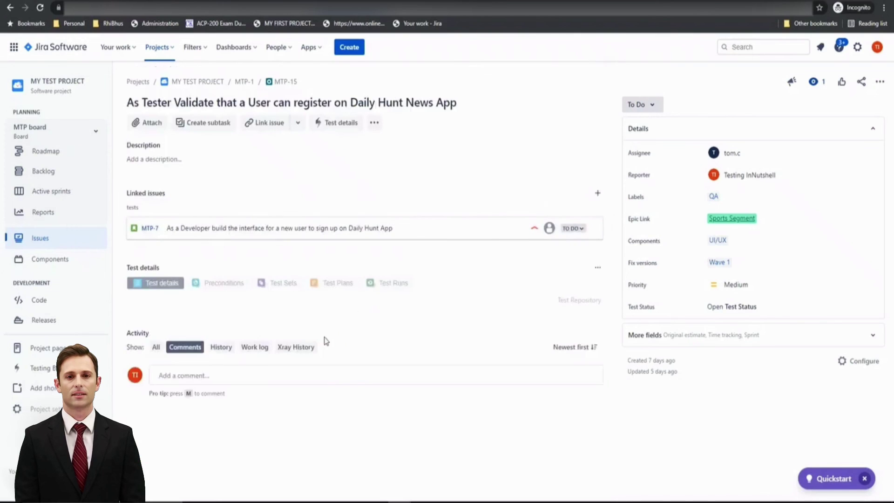
{"action": "left_click", "coordinate": [224, 286]}
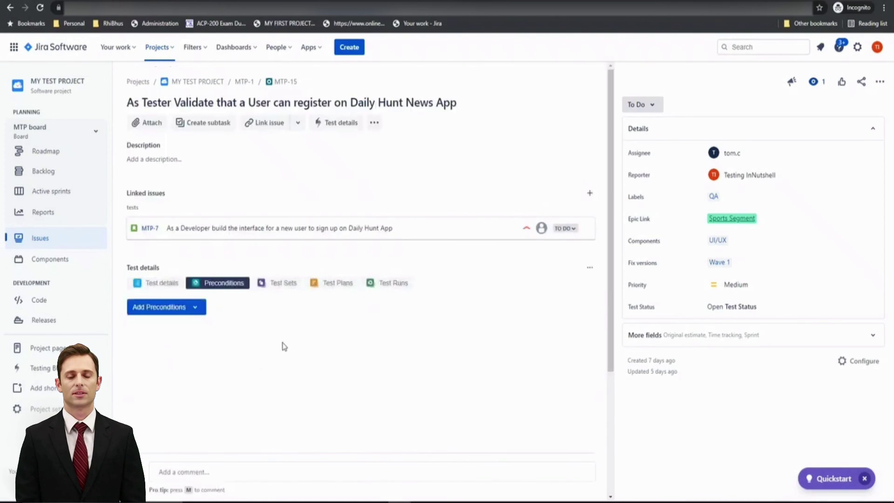